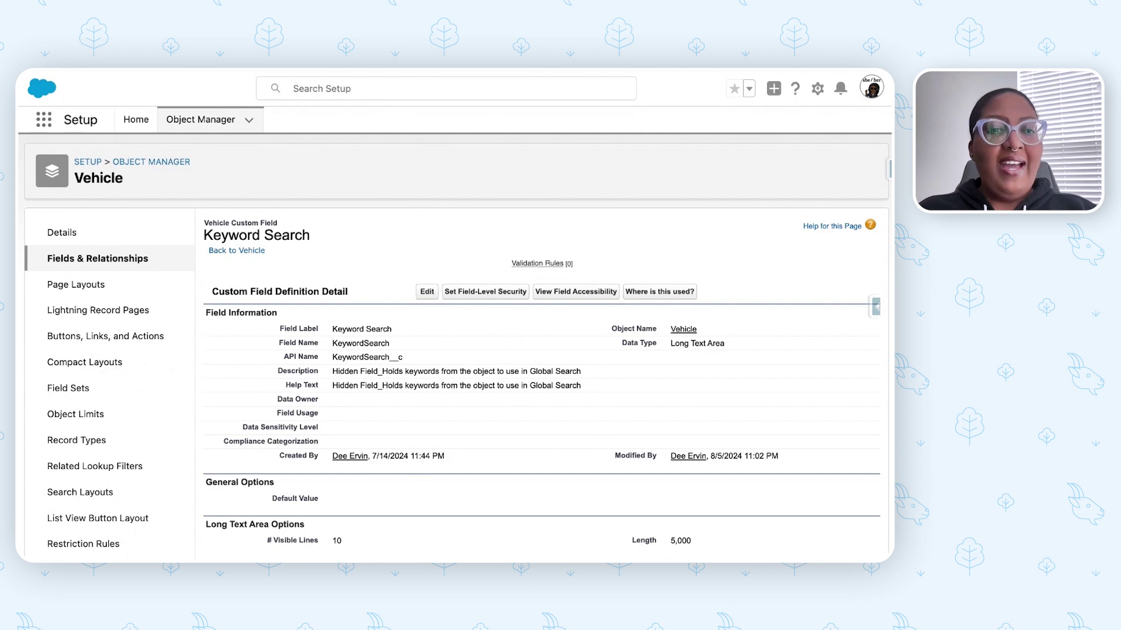
Center the Vehicle Keyword Search V3 flow on the Flow Builder canvas.
mouse_move(569, 263)
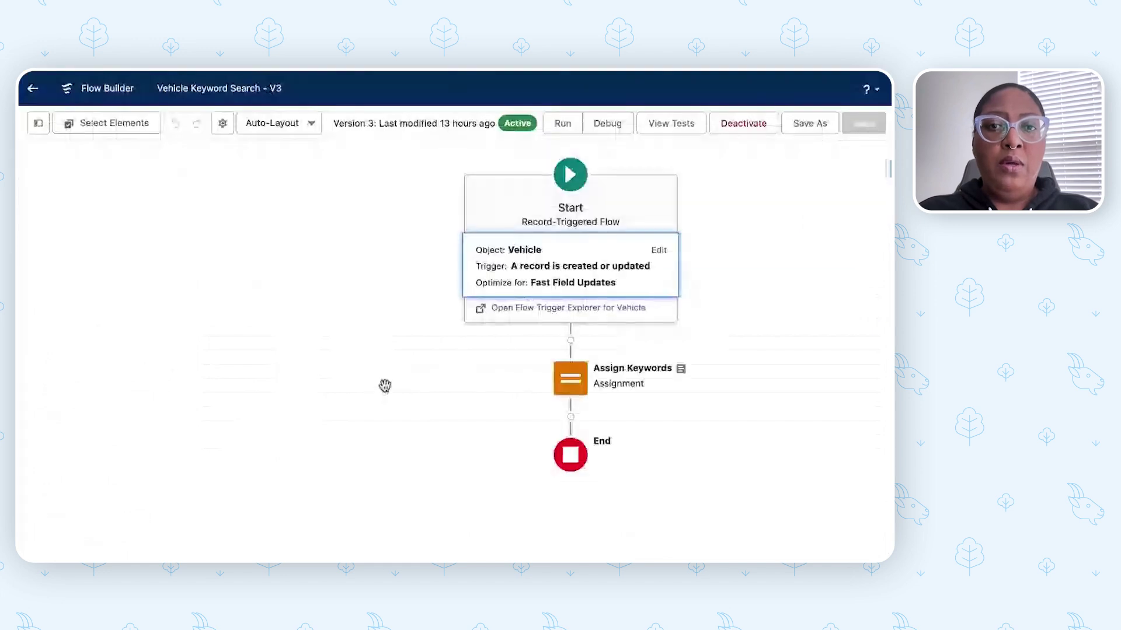
drag(385, 385, 214, 401)
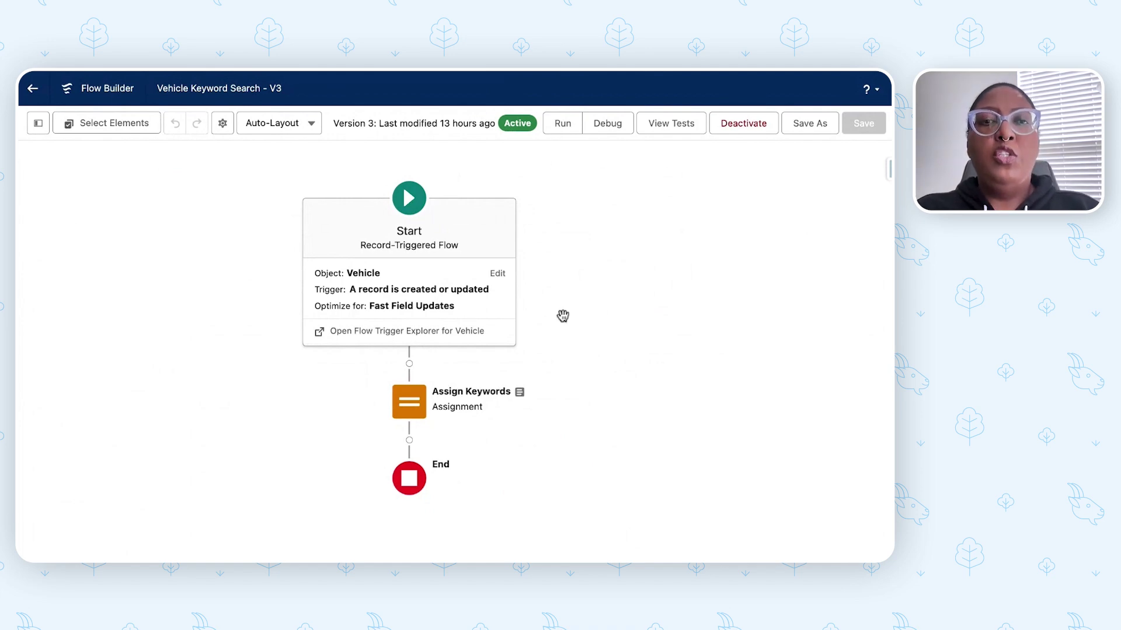
Review the Start settings: Vehicle created or updated, no entry conditions, Fast Field Updates.
click(410, 302)
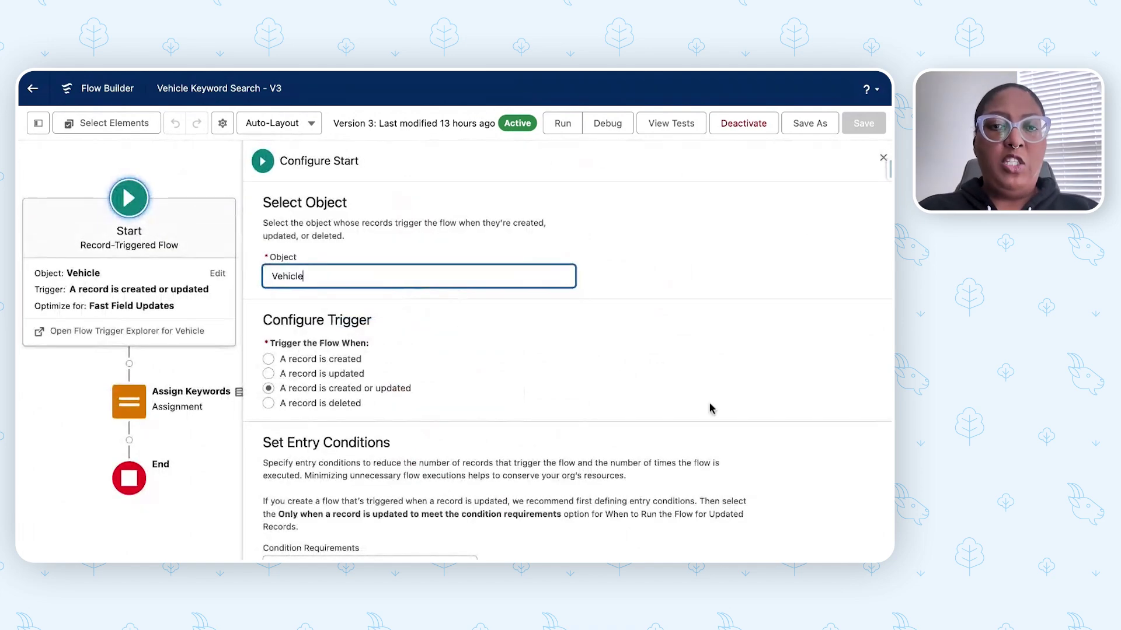
scroll(730, 442, down, 2)
scroll(700, 426, up, 2)
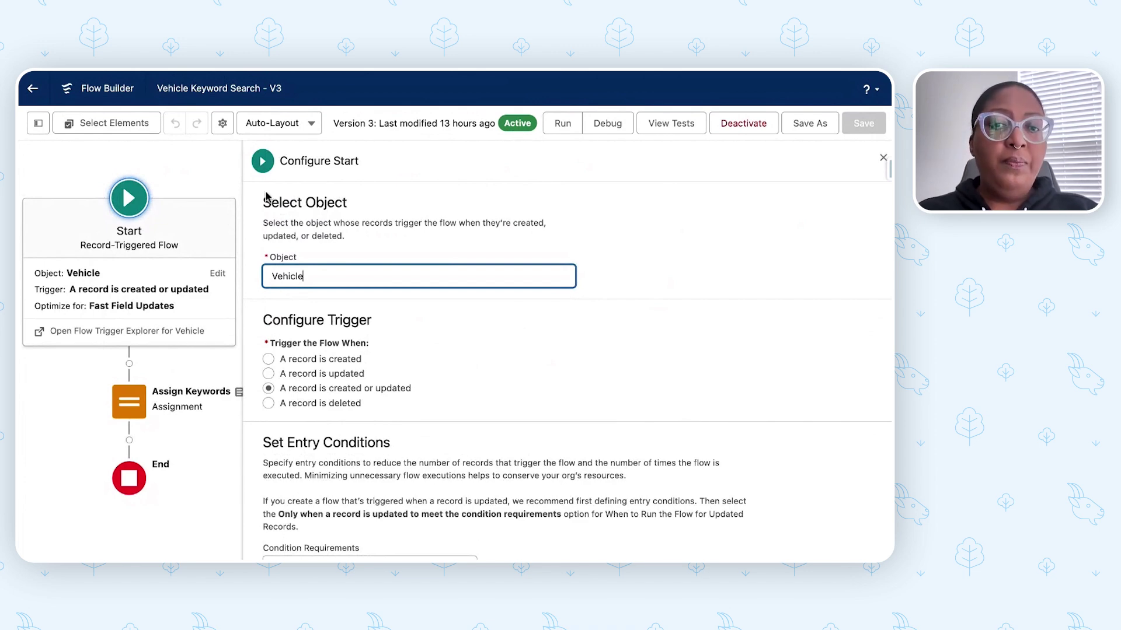
scroll(535, 380, down, 2)
scroll(537, 382, down, 3)
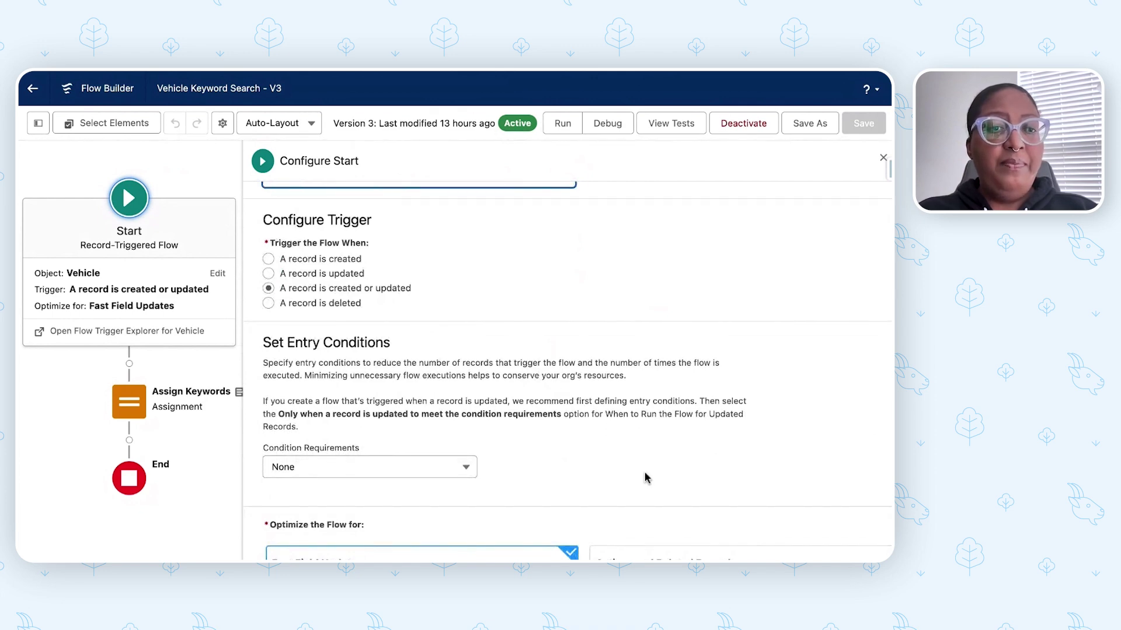
scroll(646, 478, down, 1)
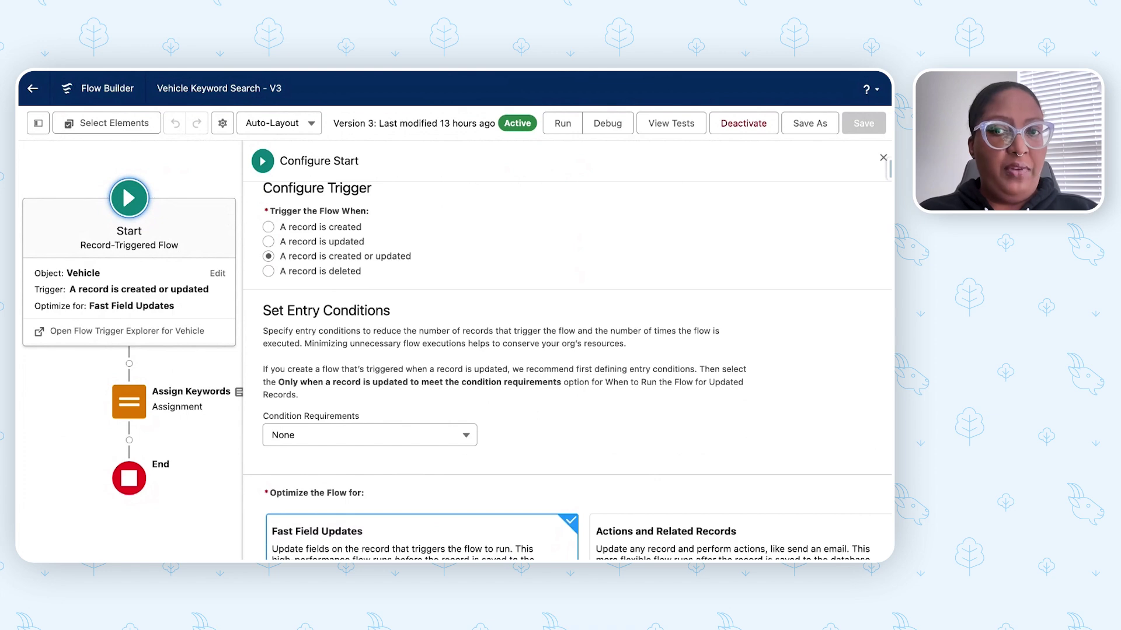
Edit the Assign Keywords step, then inspect the for_Keywords formula from the Toolbox resources.
click(130, 410)
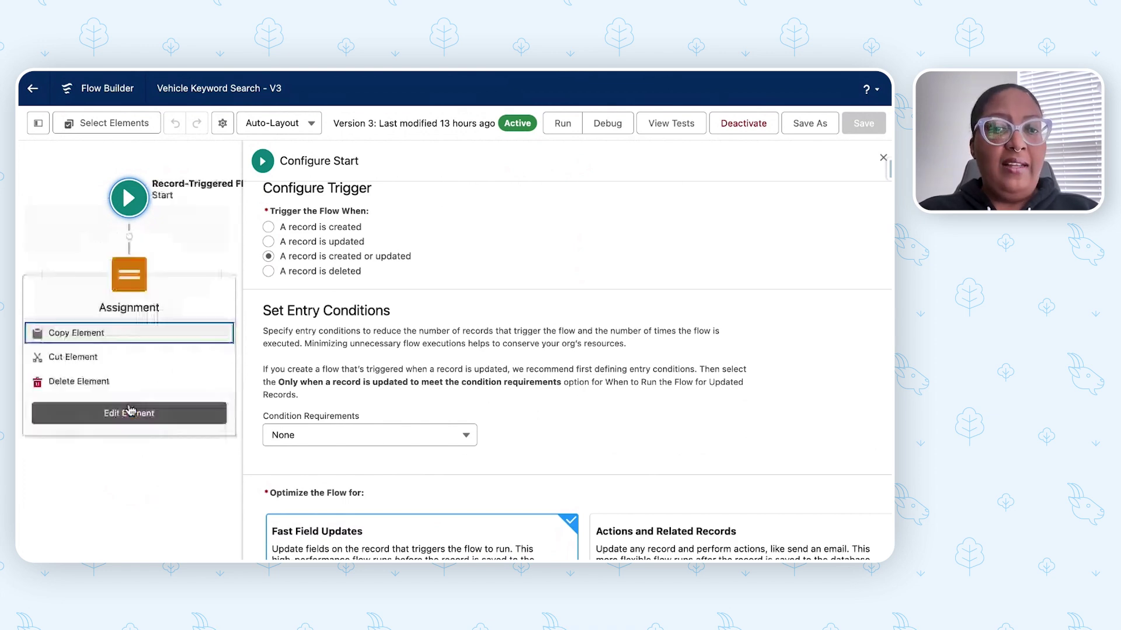
click(185, 414)
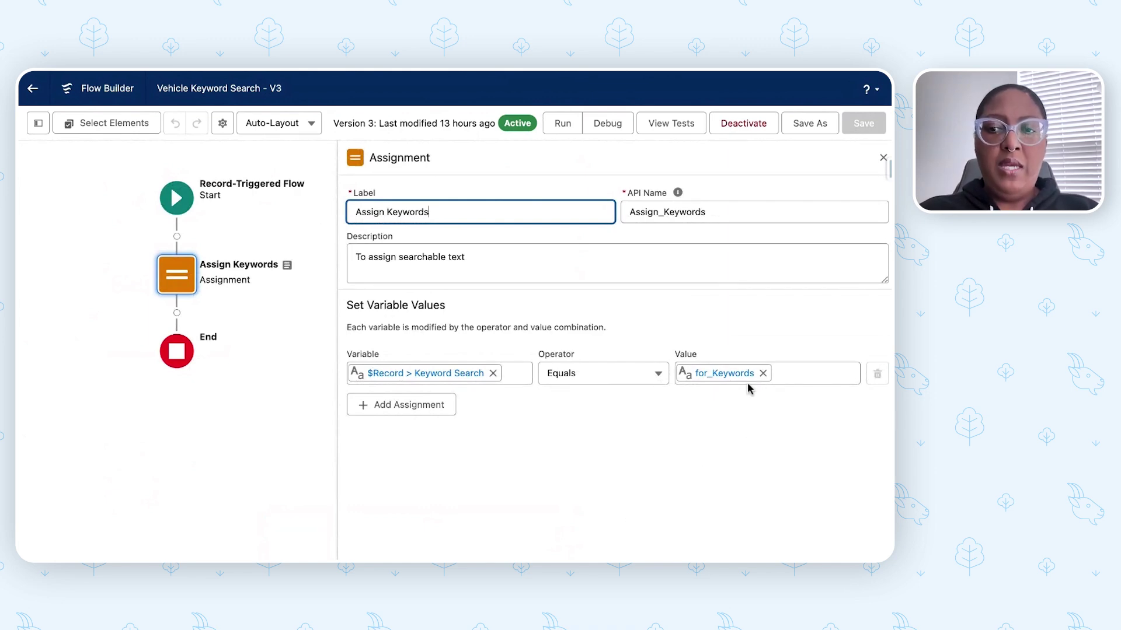
click(37, 123)
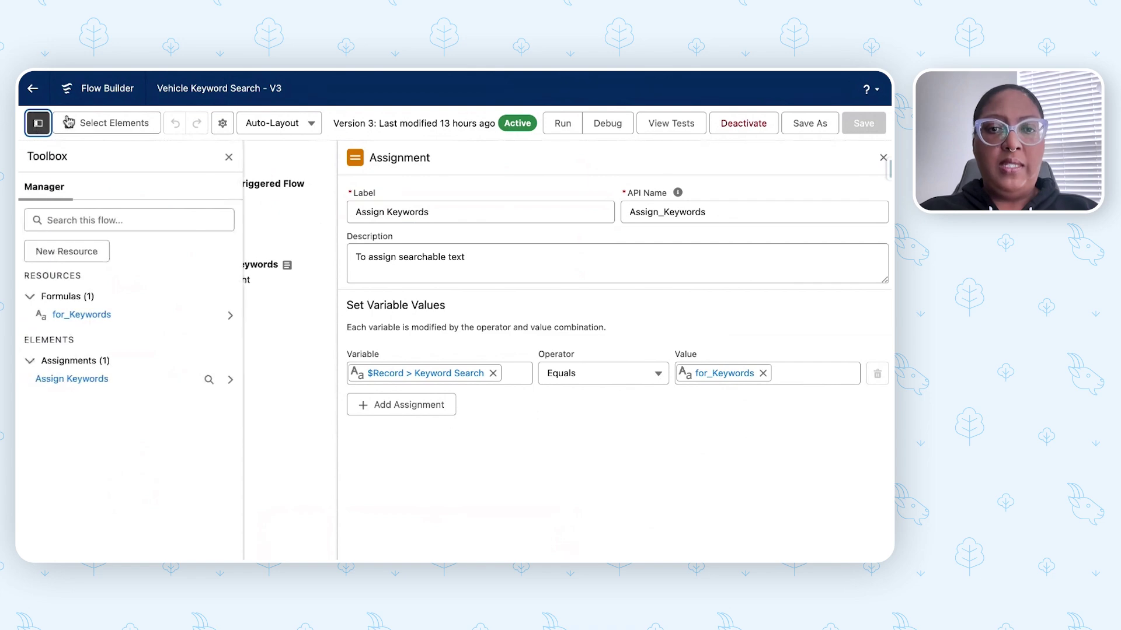
click(103, 321)
click(223, 200)
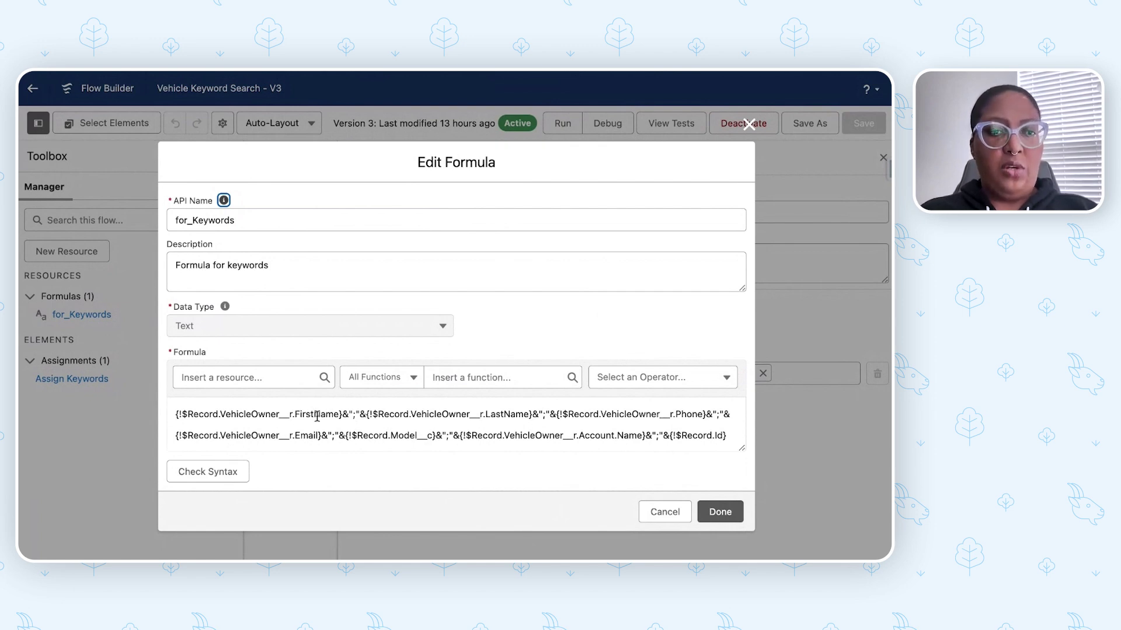
Close the for_Keywords Edit Formula dialog with Done.
click(730, 513)
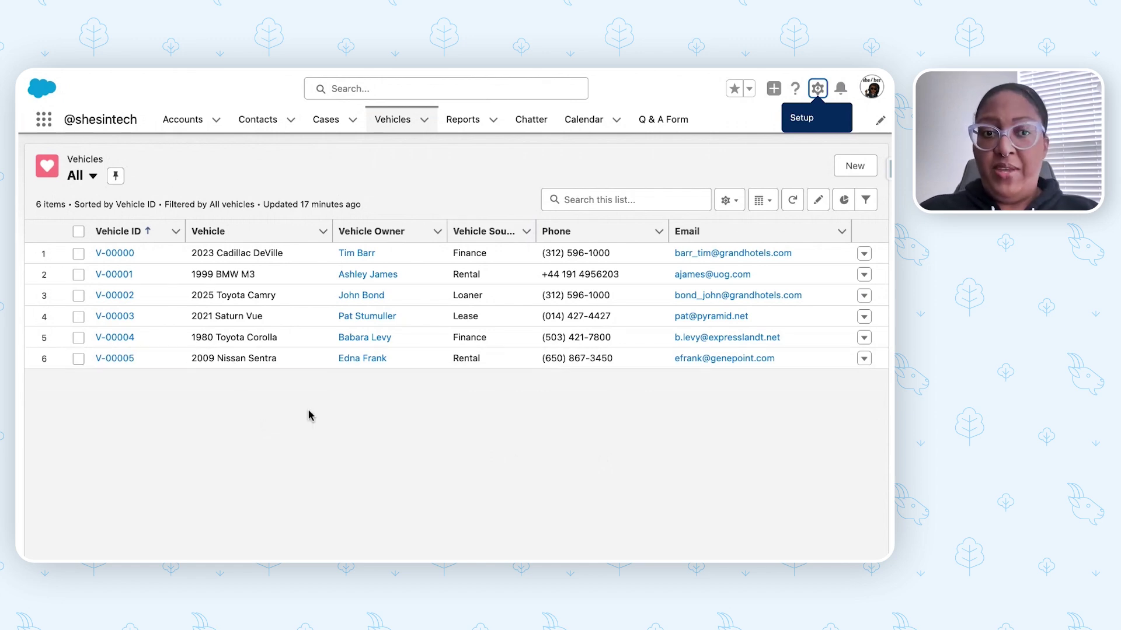
Start a new Vehicle record and set its owner to the first recent contact.
click(854, 170)
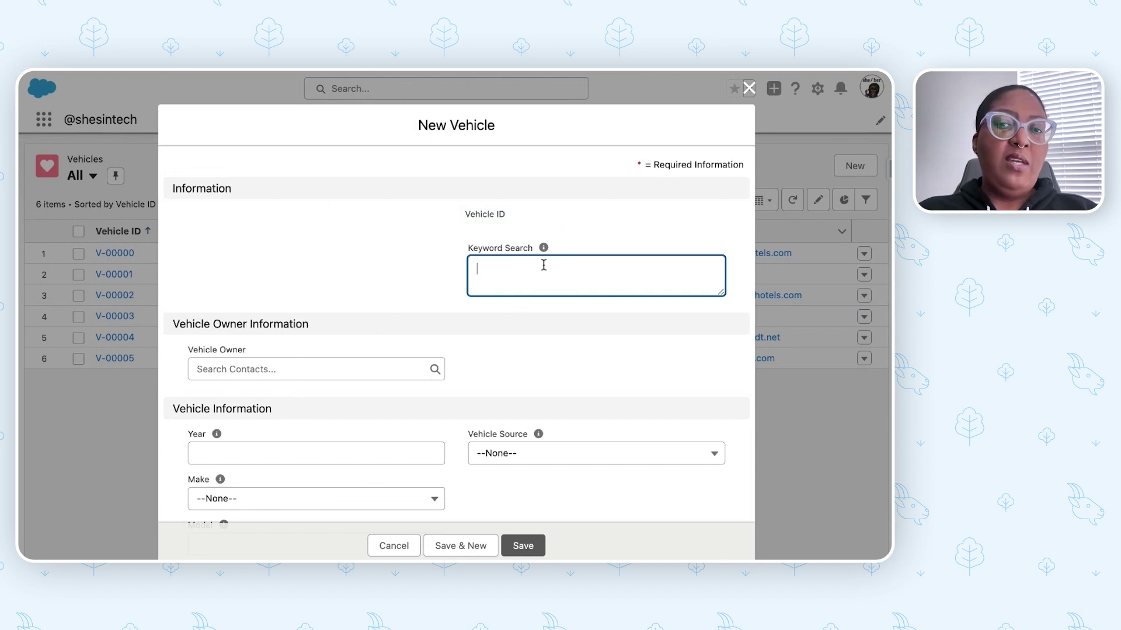
mouse_move(544, 247)
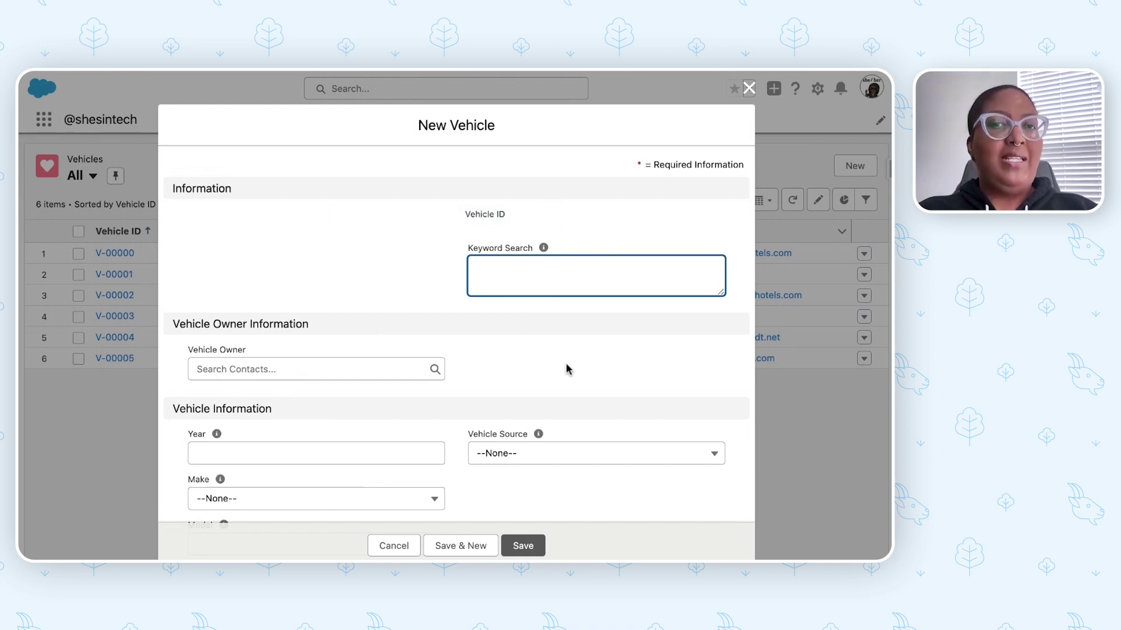
click(259, 374)
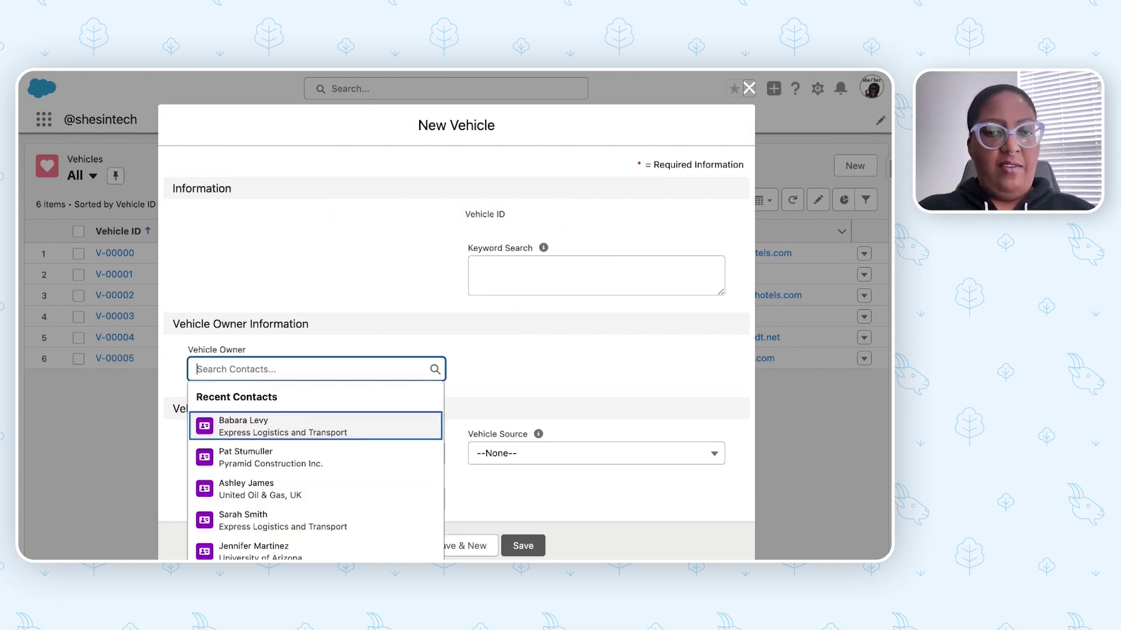
click(261, 430)
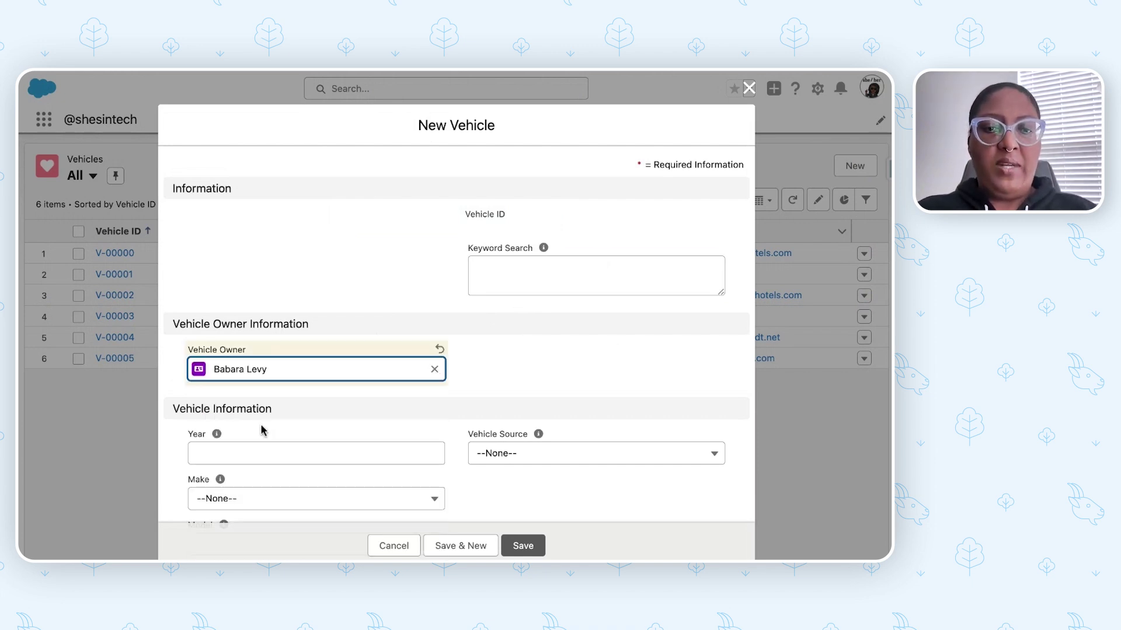
Enter Year 2024, Make BMW, Model i3 and Vehicle Source Lease, then save.
scroll(266, 420, down, 2)
click(261, 368)
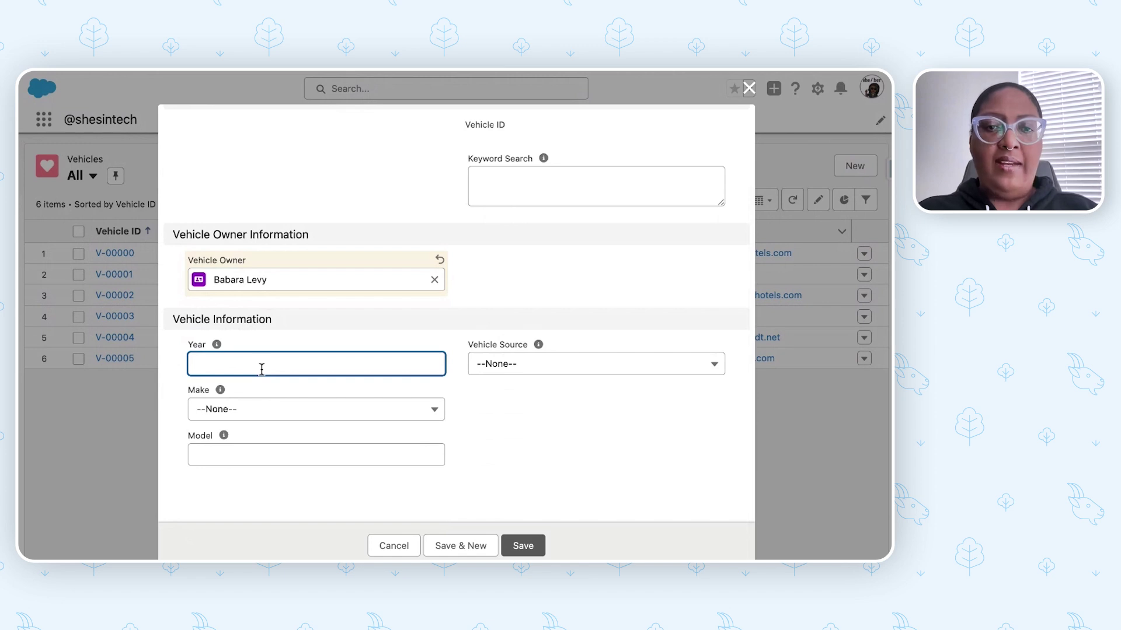
text(202)
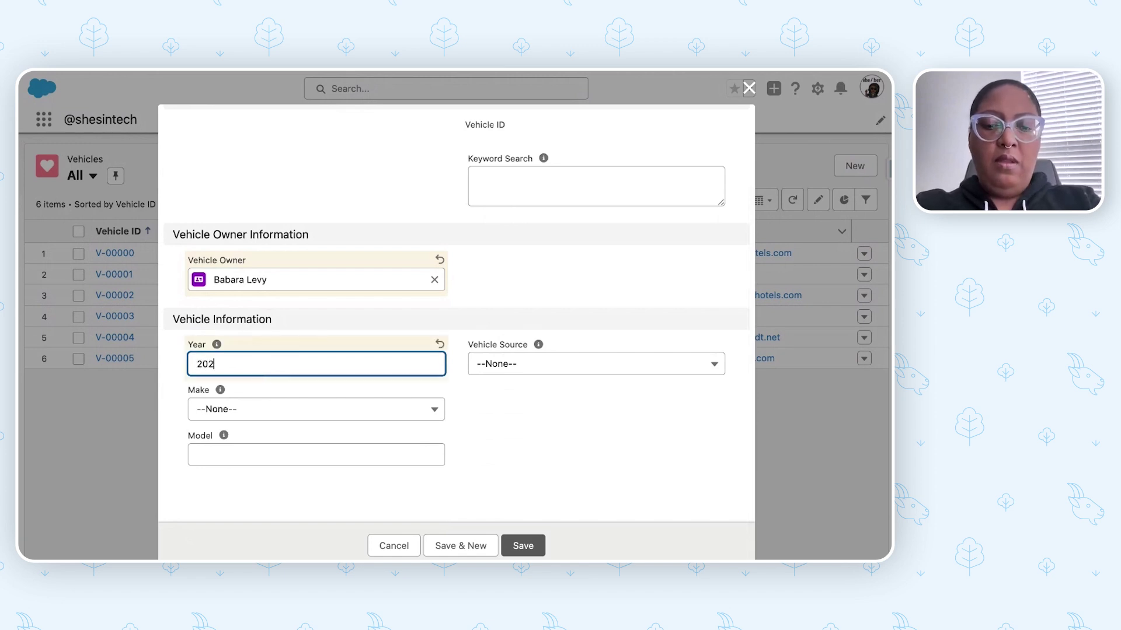
text(4)
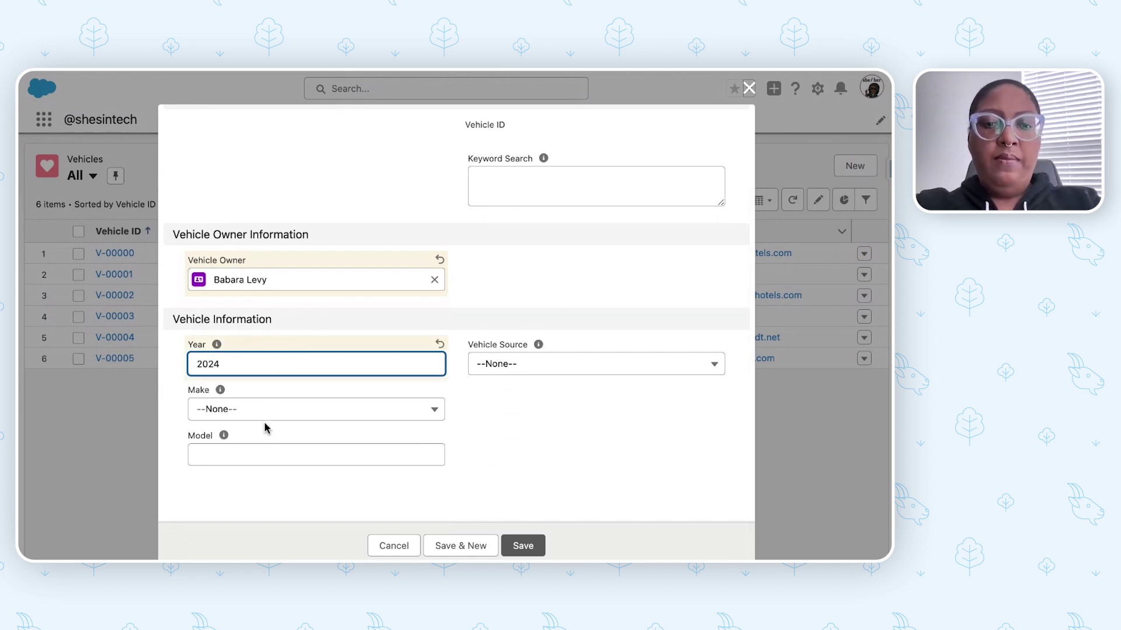
click(260, 417)
click(245, 487)
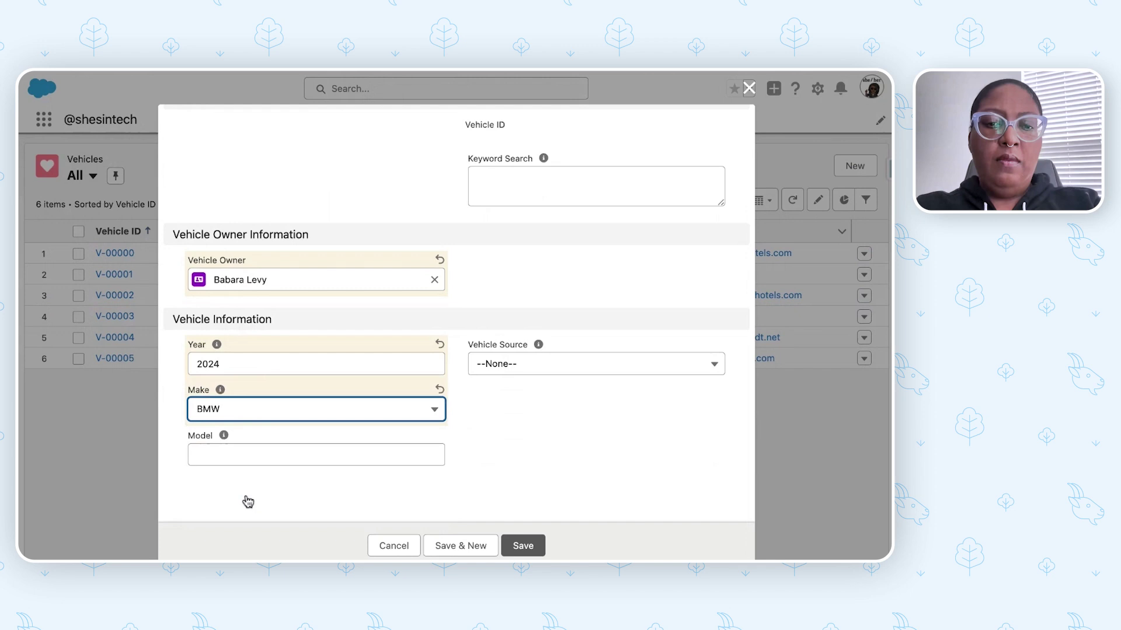
click(218, 456)
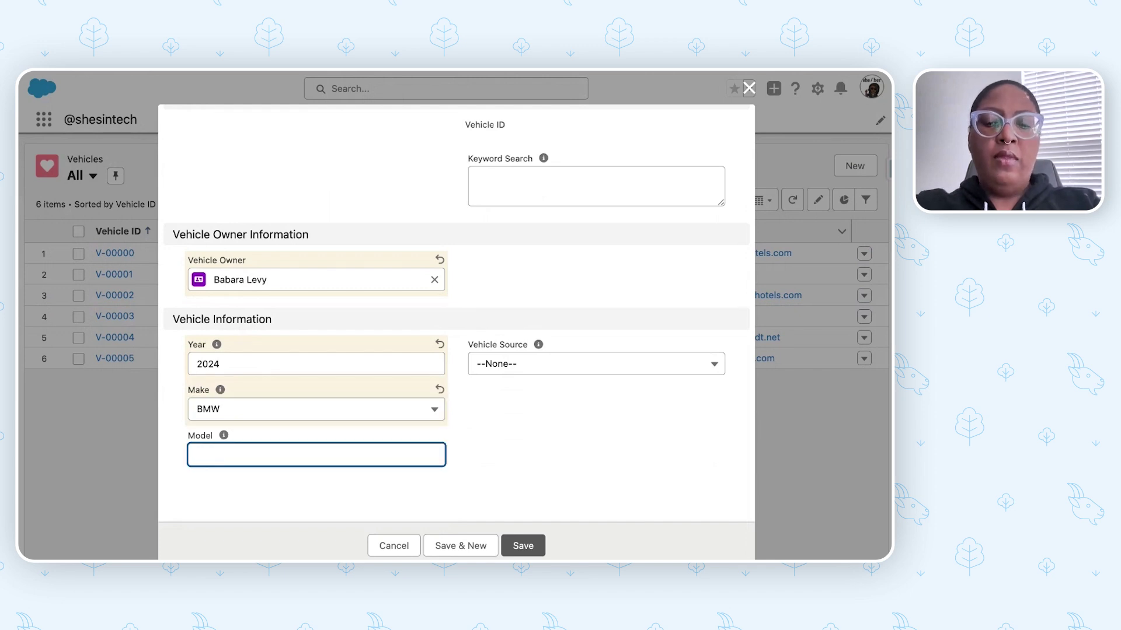
text(i3)
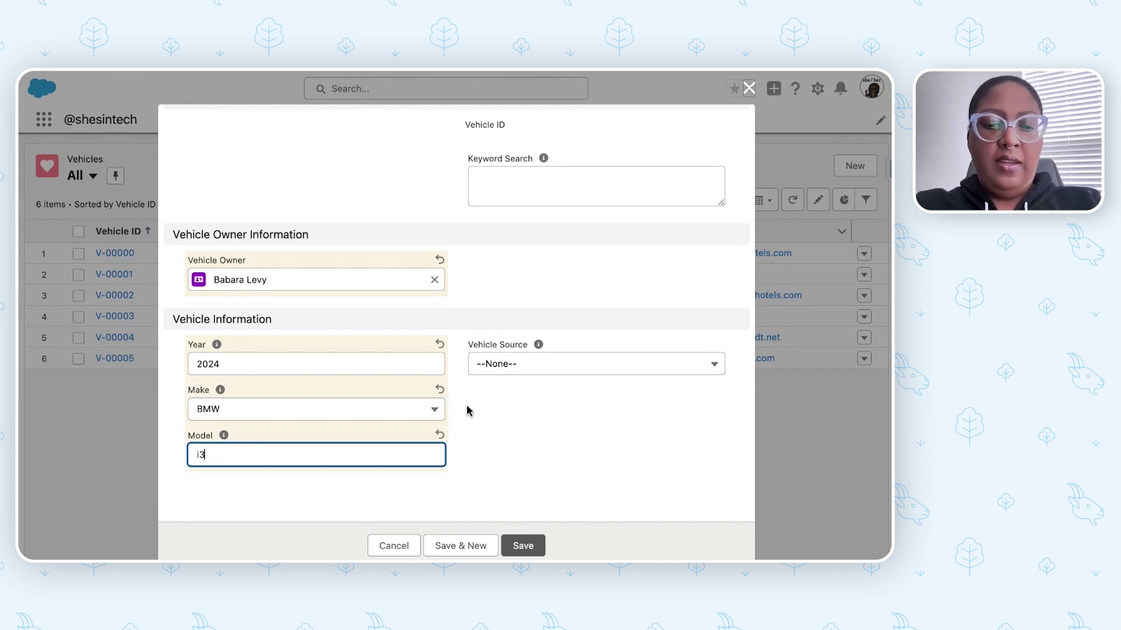
click(577, 366)
click(572, 418)
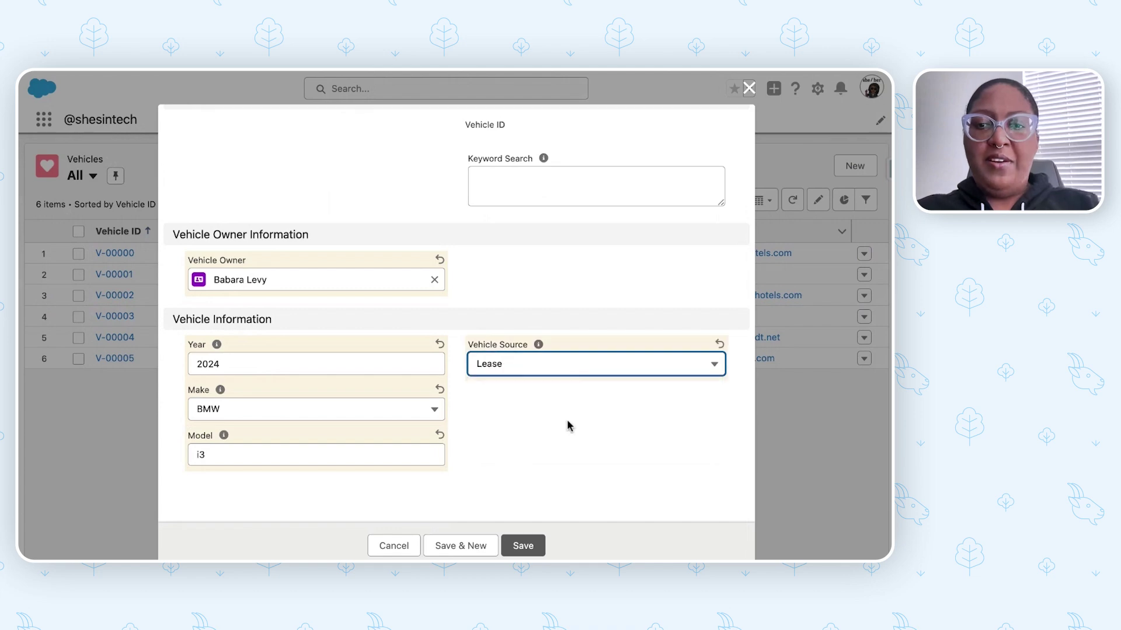
click(531, 545)
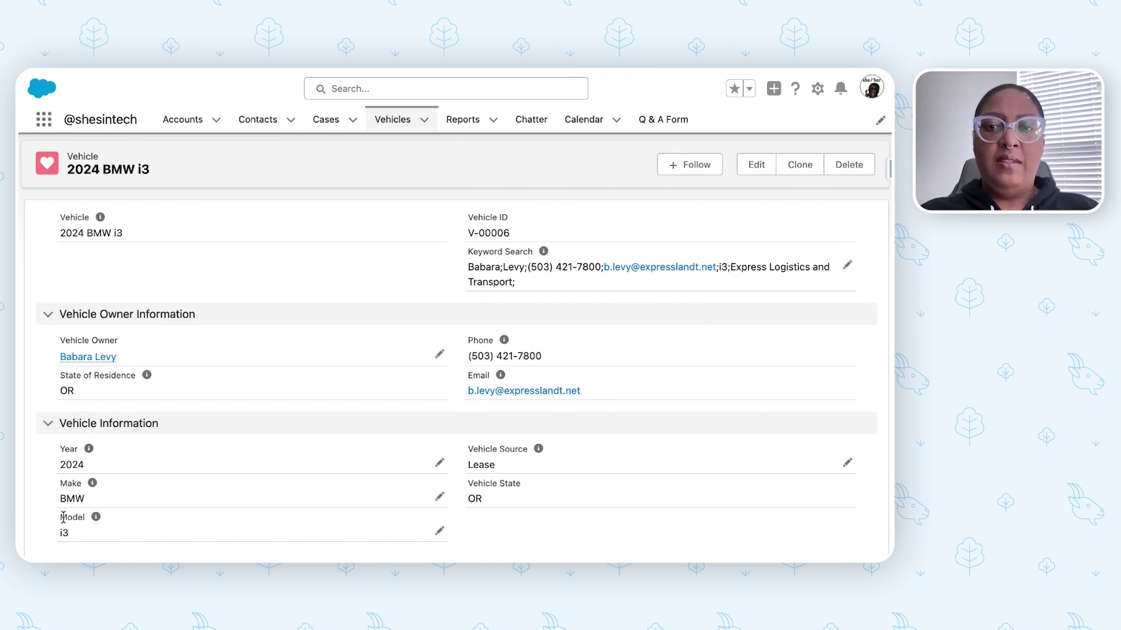
Select the Make value BMW on record V-00006 to copy it.
drag(87, 499, 60, 501)
key(ctrl+c)
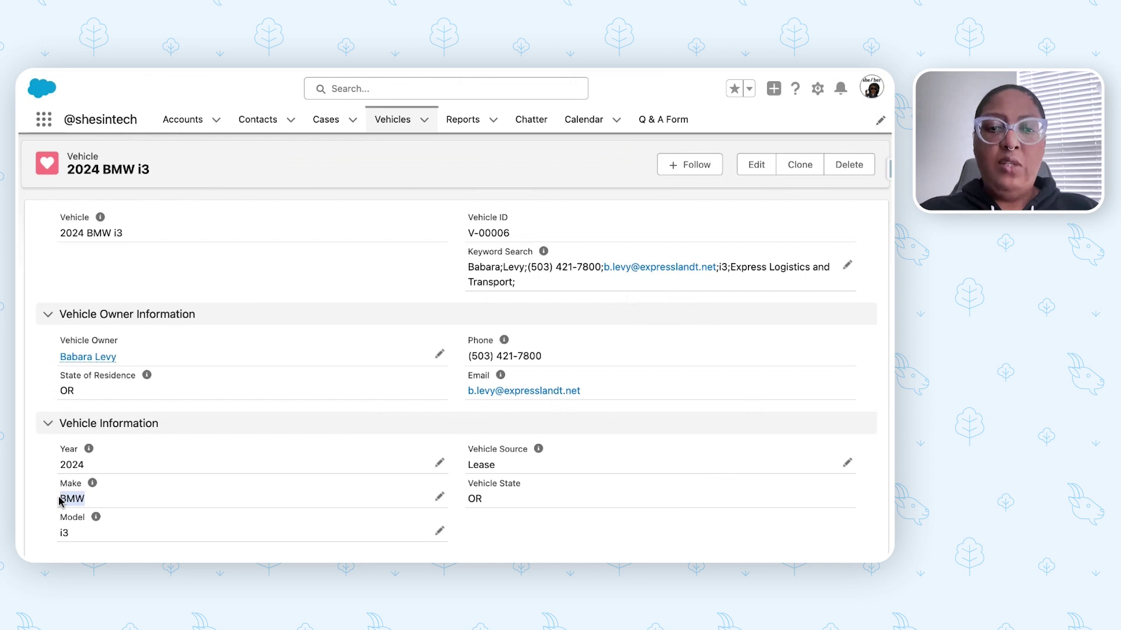
click(388, 87)
key(ctrl+v)
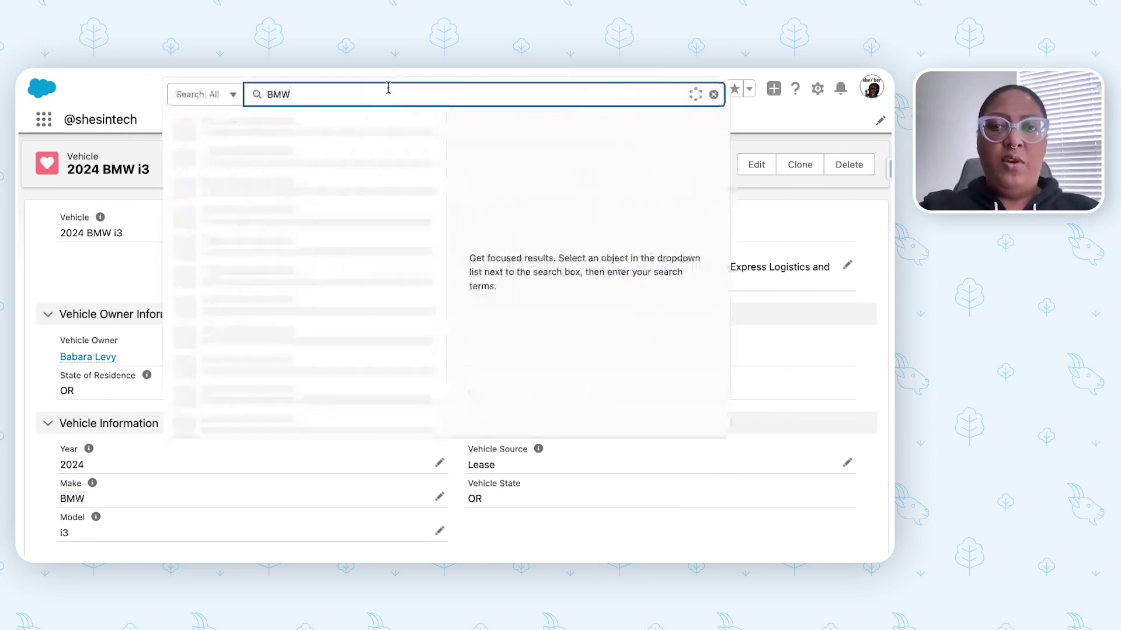
key(Return)
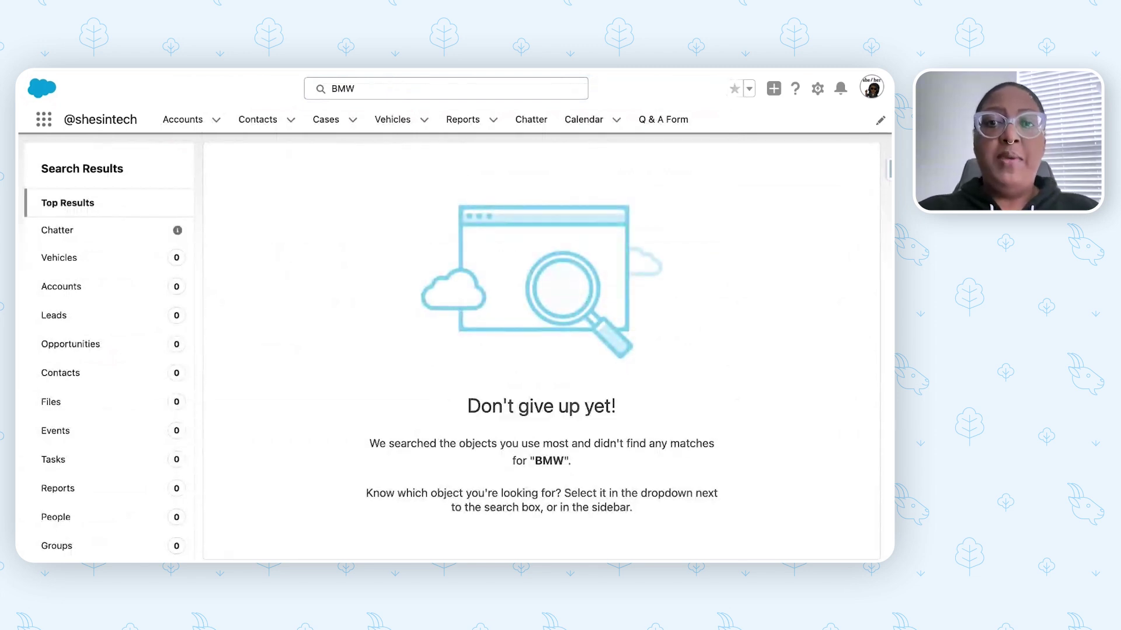
click(402, 124)
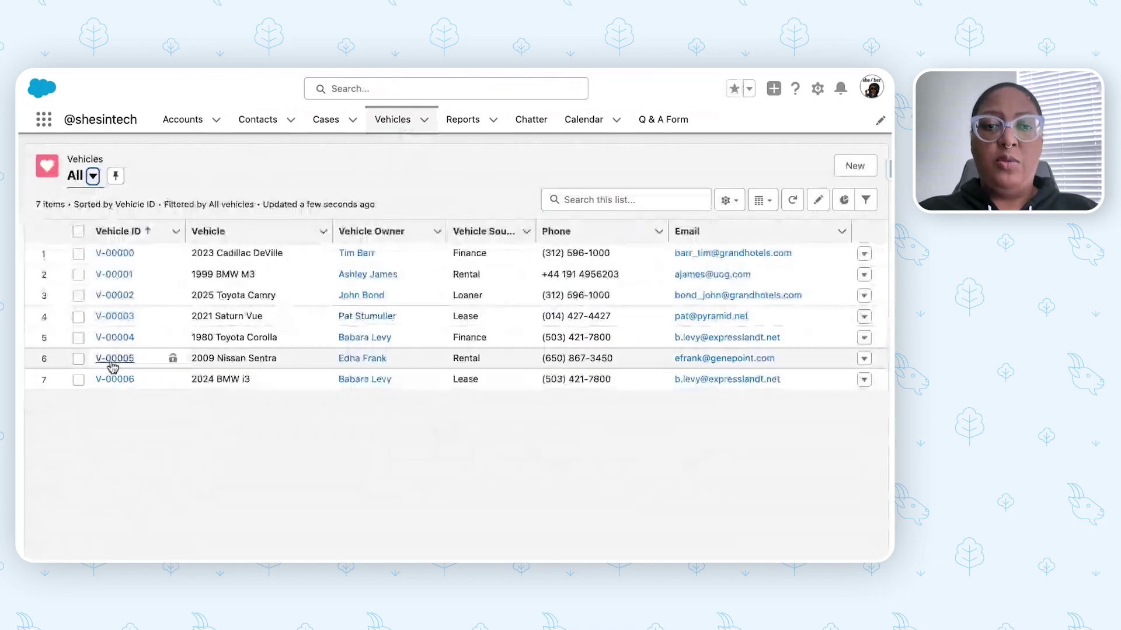
click(115, 379)
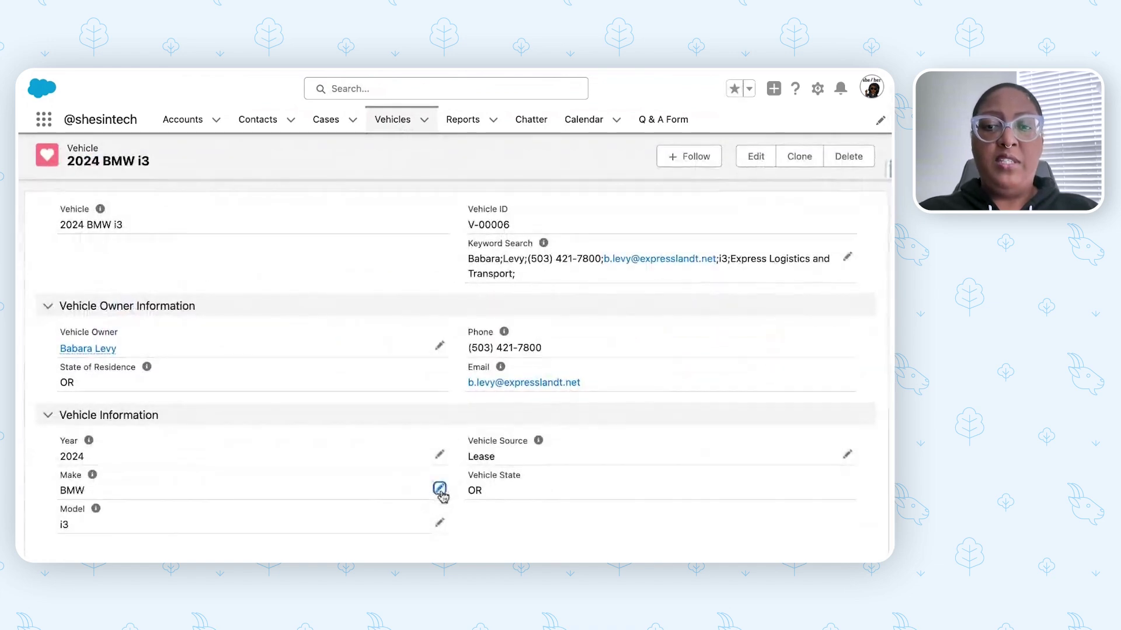
Cancel the inline Make edit without changes and select the owner's email to copy.
click(439, 489)
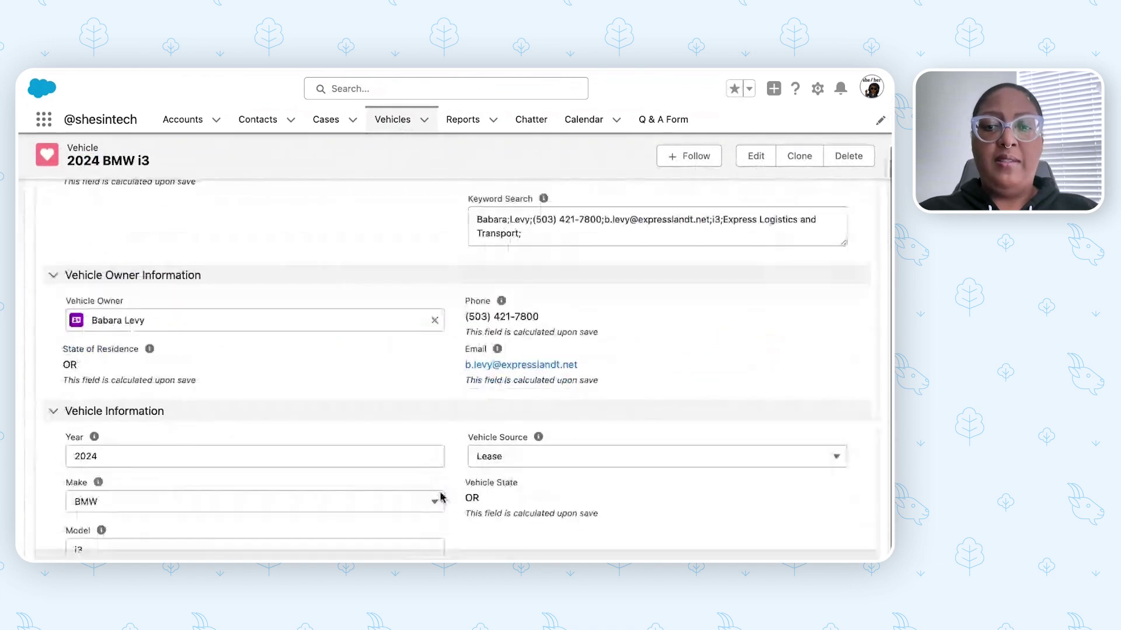
click(392, 503)
key(Escape)
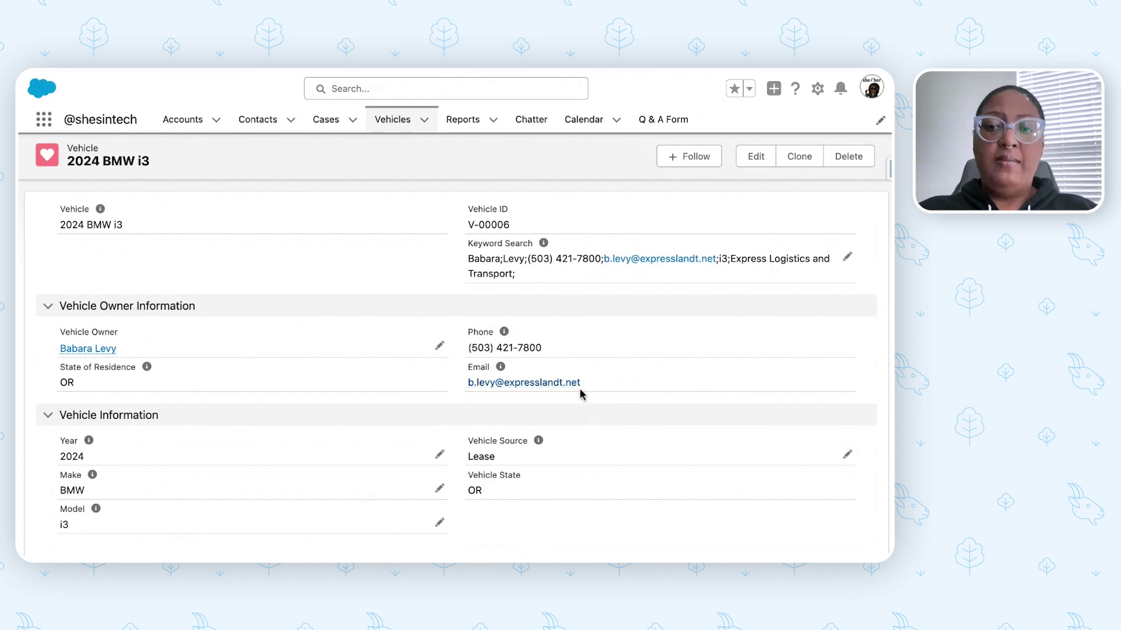
drag(583, 384, 470, 379)
key(ctrl+c)
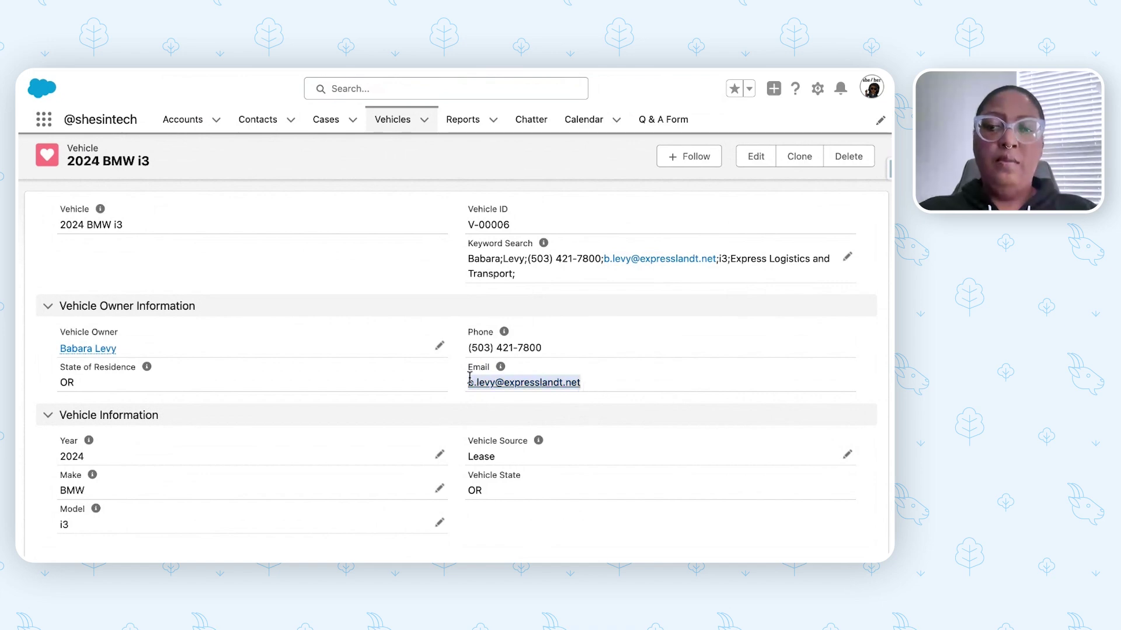
Globally search the pasted owner email and open V-00006 from the Vehicles results.
click(384, 87)
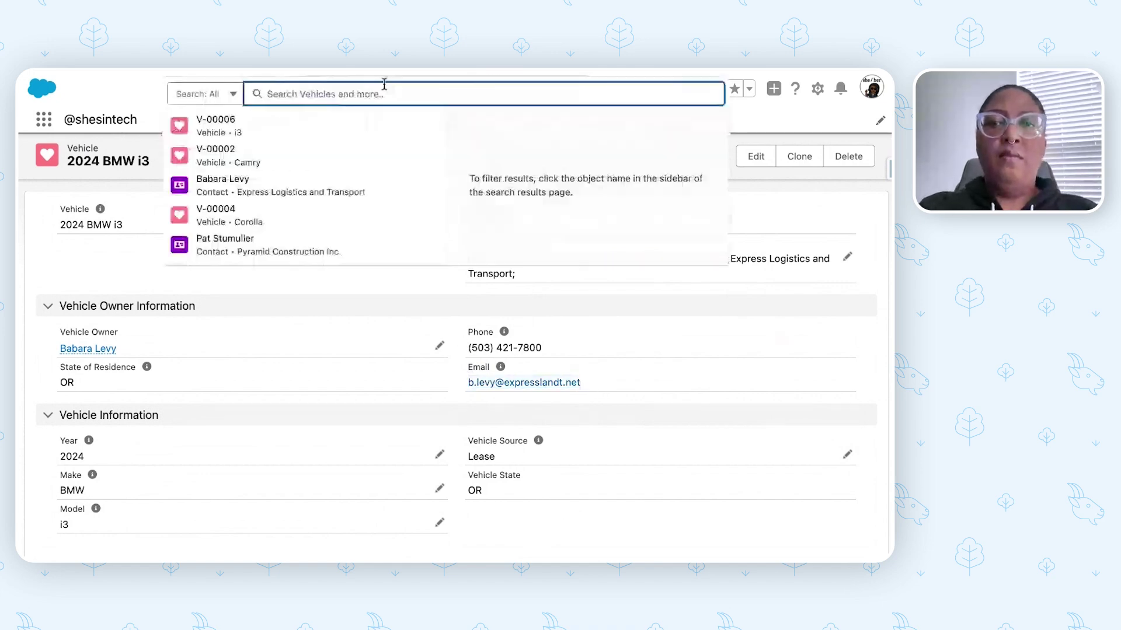
key(ctrl+v)
key(Return)
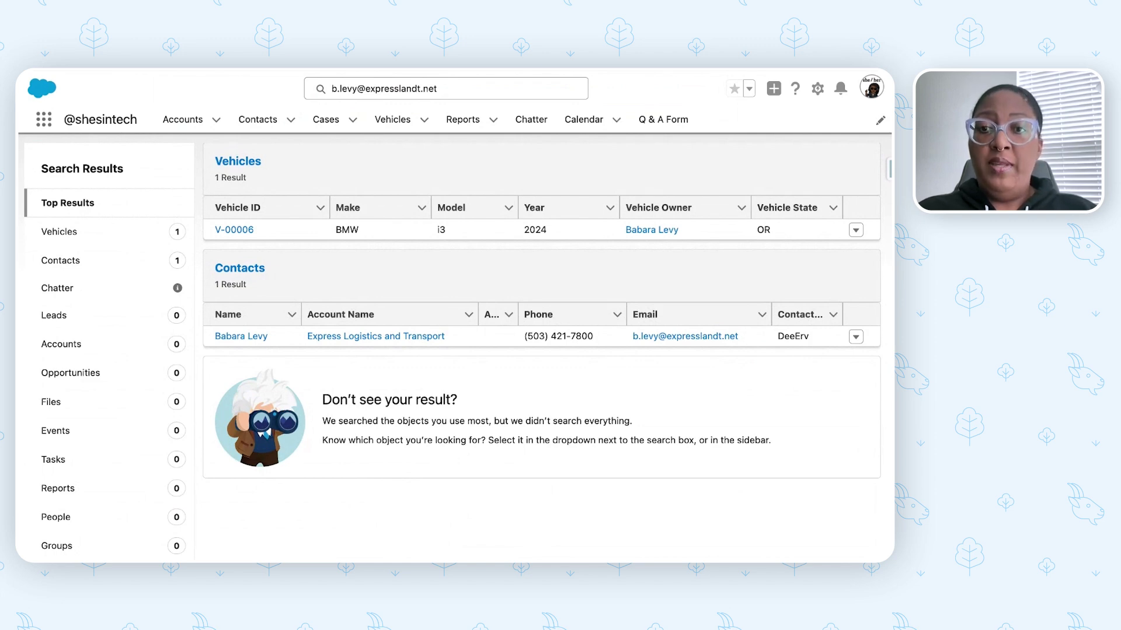
click(235, 229)
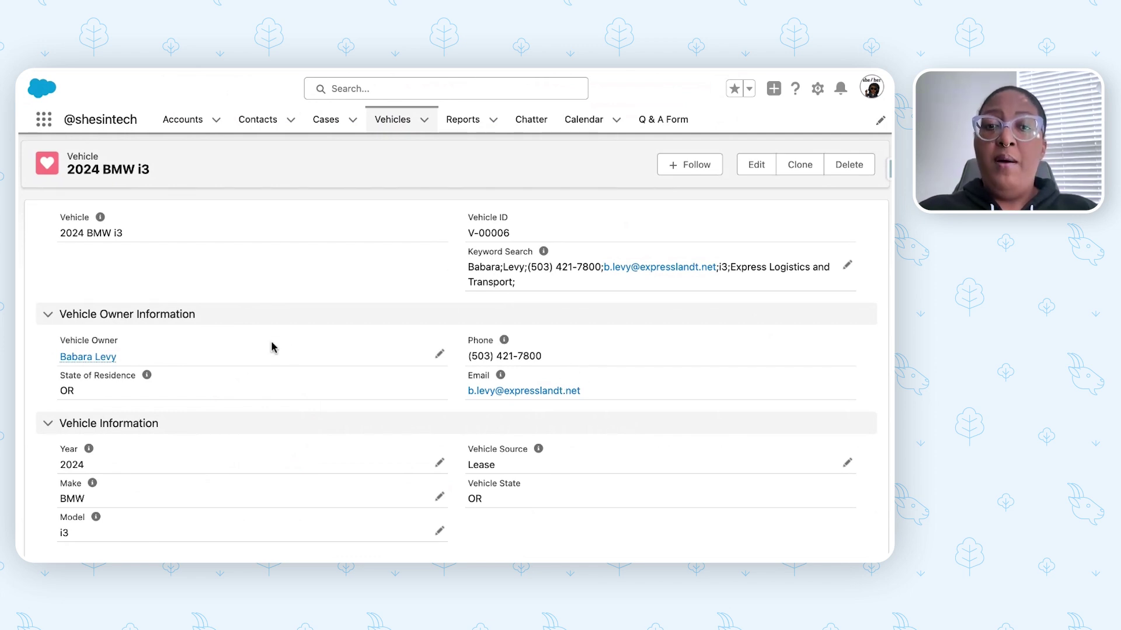
mouse_move(114, 358)
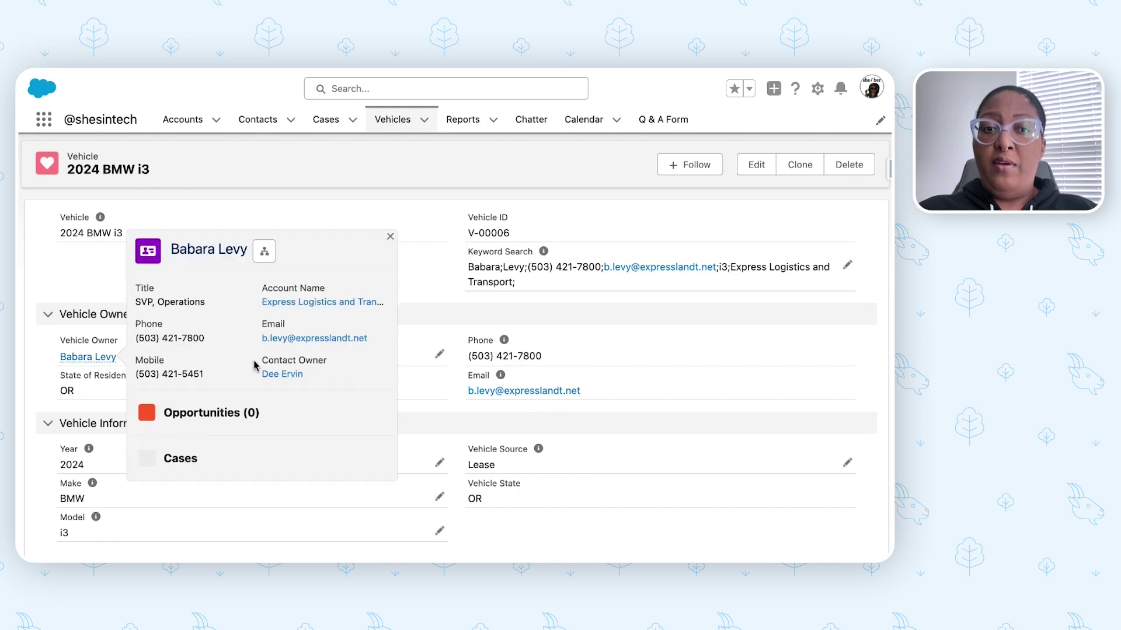